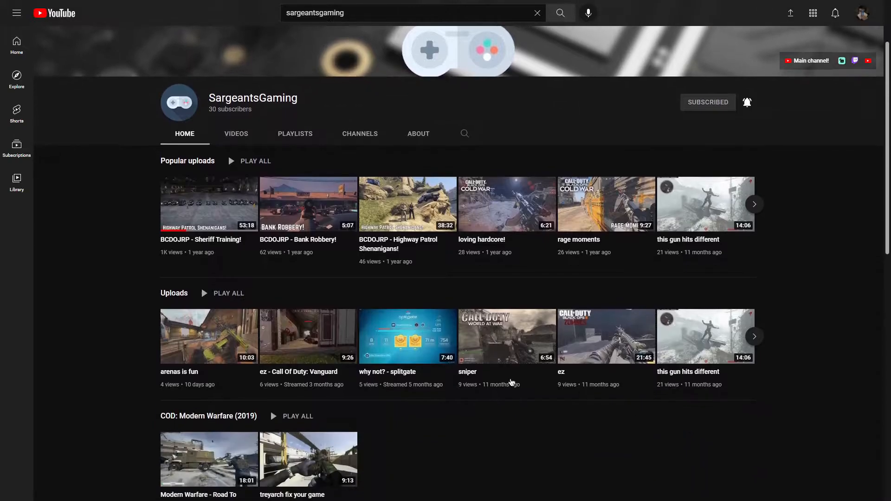
# Step: Look over the SargeantsGaming and SargeantsGaming Live channel pages on YouTube, including their popular and recent uploads
pyautogui.scroll(2, 656, 448)
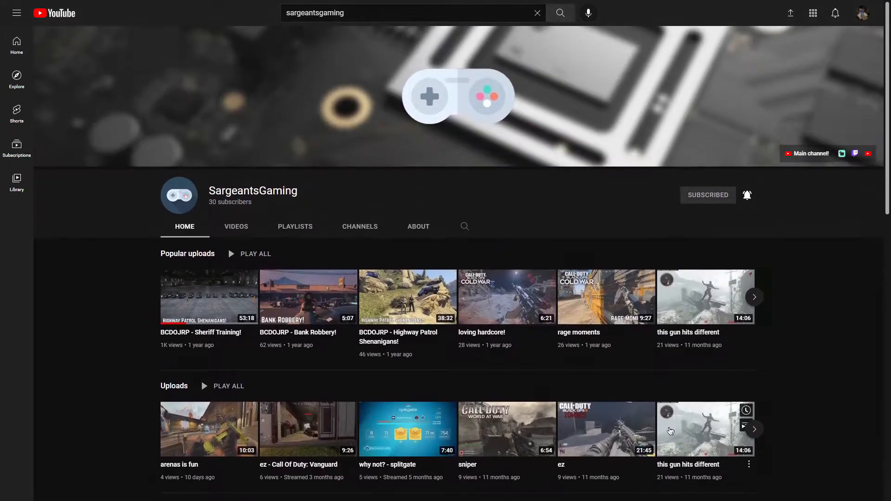
pyautogui.scroll(-3, 850, 302)
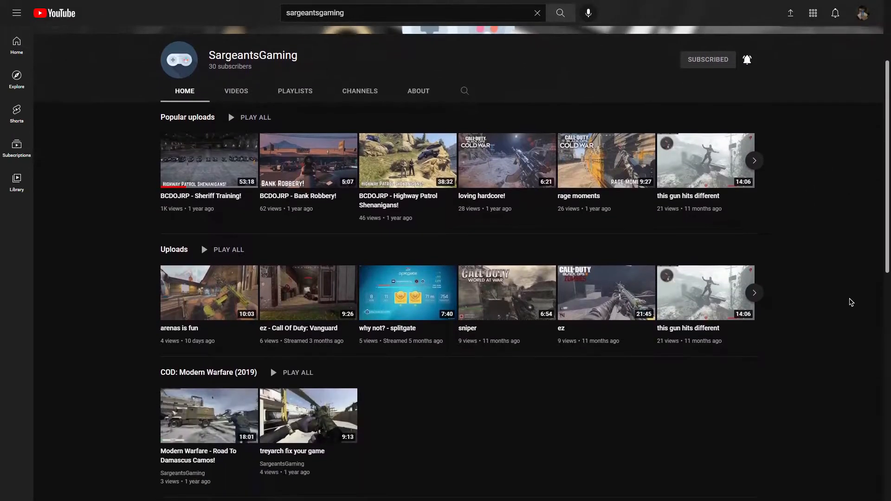
pyautogui.scroll(3, 852, 302)
pyautogui.scroll(-3, 849, 307)
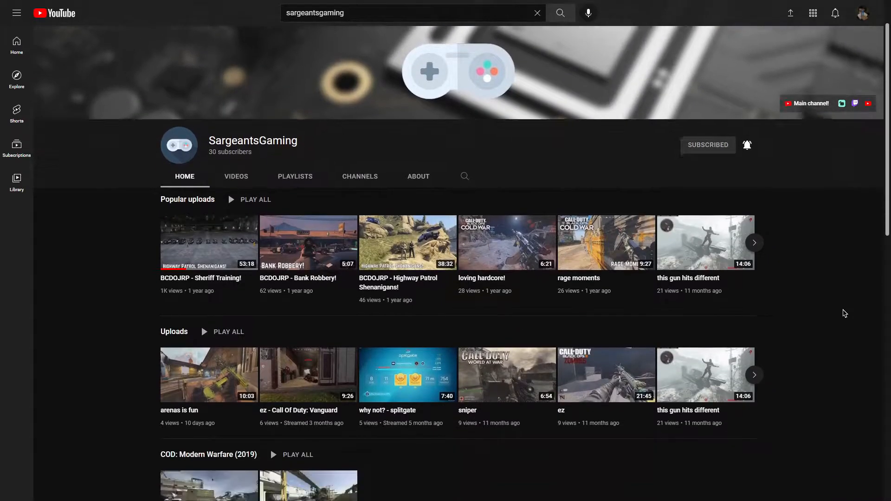
pyautogui.scroll(2, 844, 311)
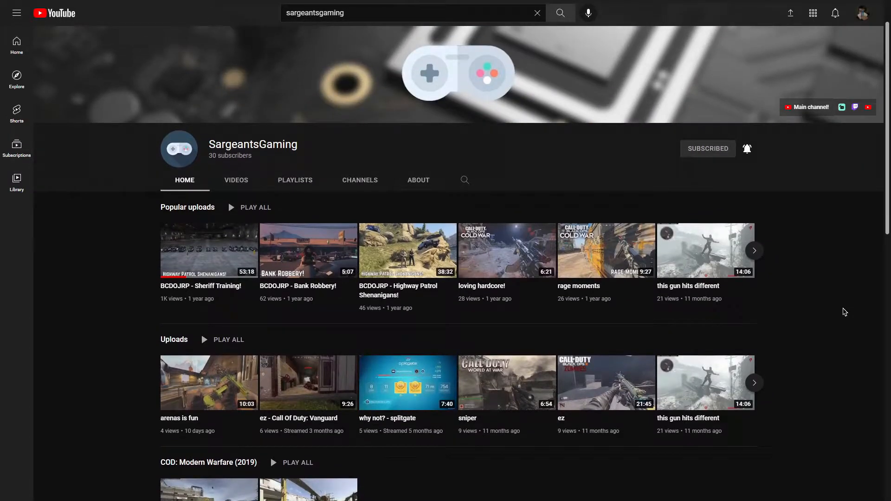
pyautogui.scroll(-3, 842, 311)
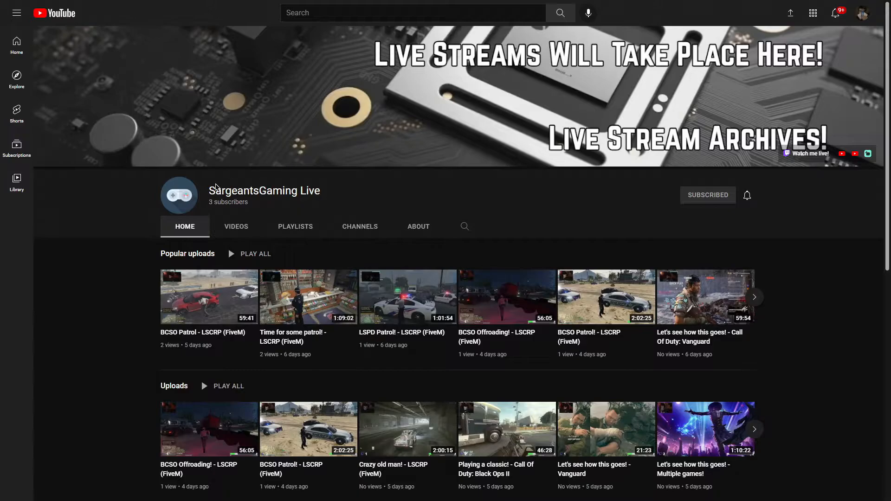
pyautogui.moveTo(215, 187); pyautogui.dragTo(363, 202)
pyautogui.click(364, 203)
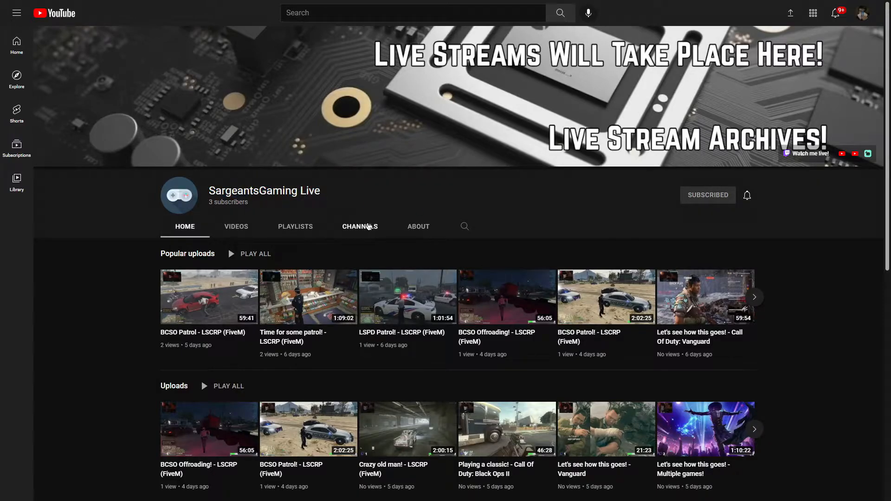
pyautogui.scroll(-3, 627, 375)
pyautogui.scroll(3, 629, 368)
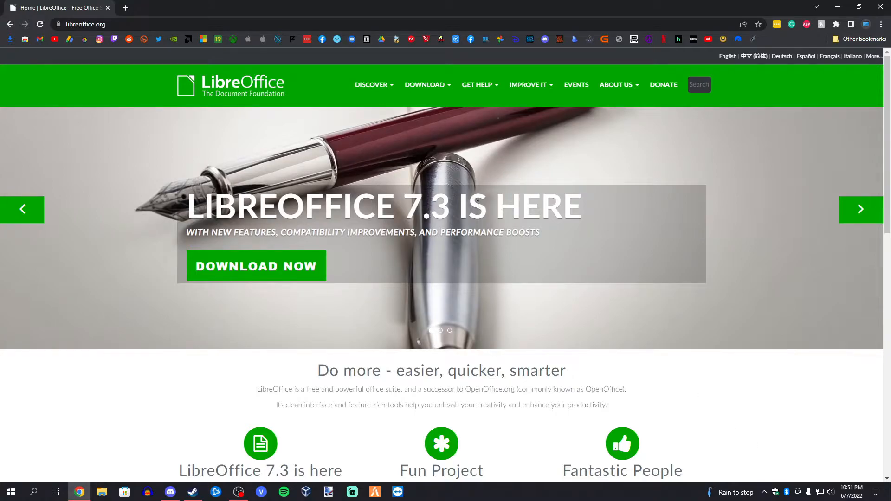
# Step: Download the LibreOffice 7.3.3 installer for Windows (64-bit) from the LibreOffice website
pyautogui.click(453, 86)
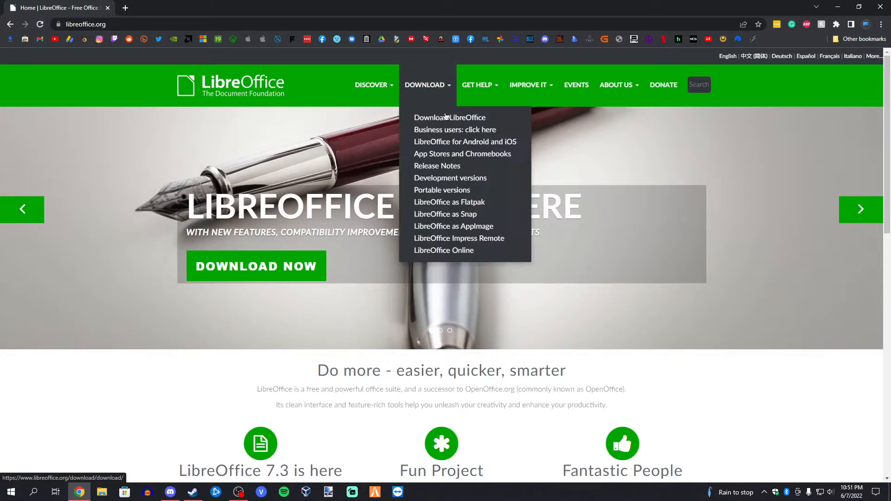
pyautogui.click(445, 116)
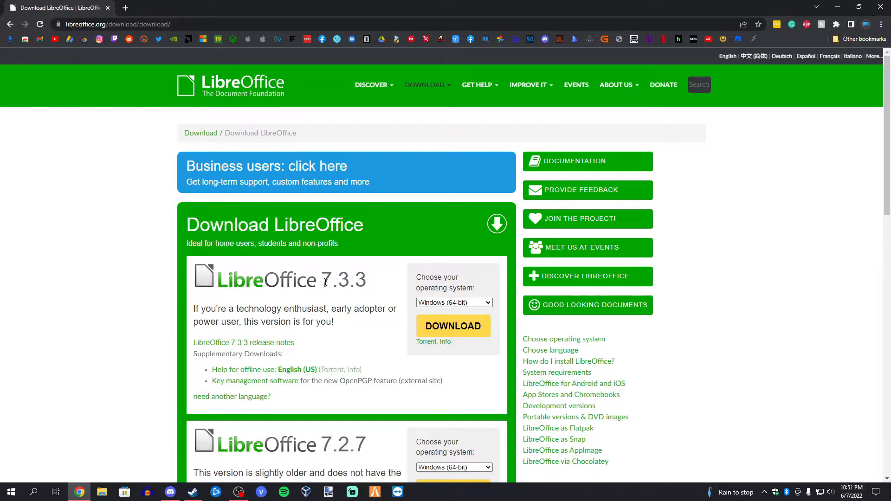
pyautogui.click(448, 327)
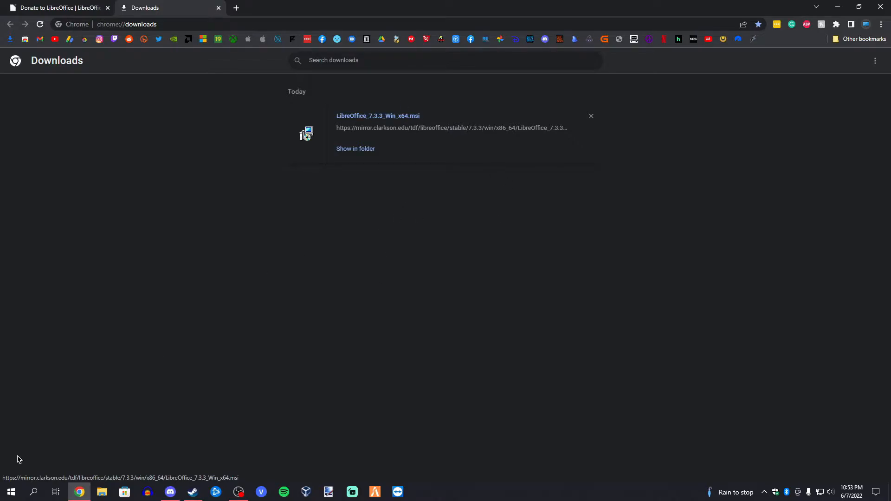
# Step: Check the browser's downloads list for the LibreOffice_7.3.3_Win_x64.msi file
pyautogui.hotkey('ctrl', 'shift', 'Tab')
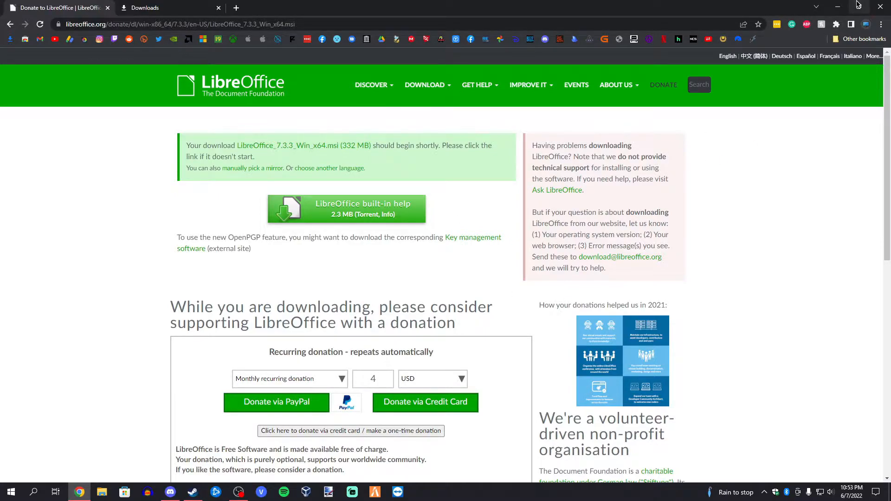
pyautogui.click(838, 7)
pyautogui.click(83, 497)
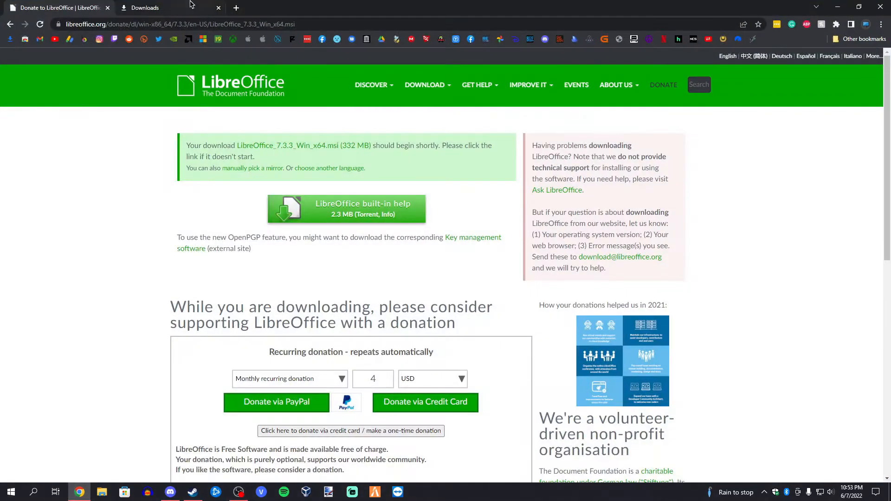
pyautogui.click(185, 10)
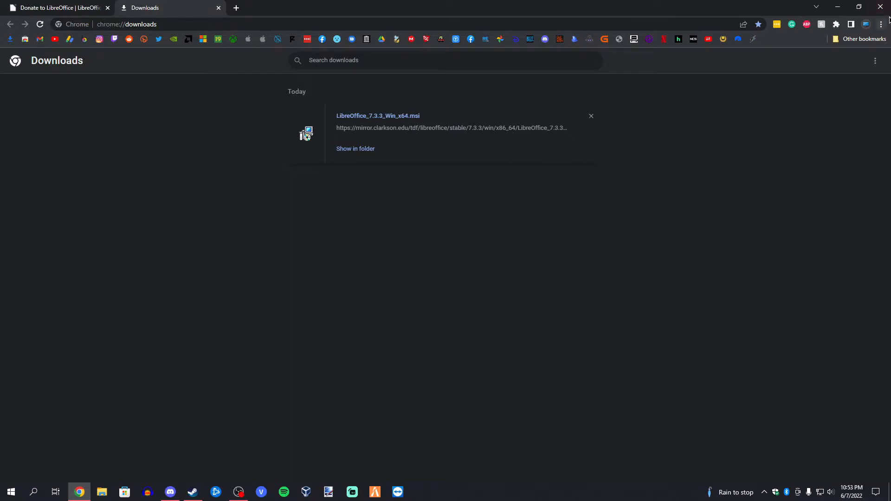
pyautogui.click(880, 24)
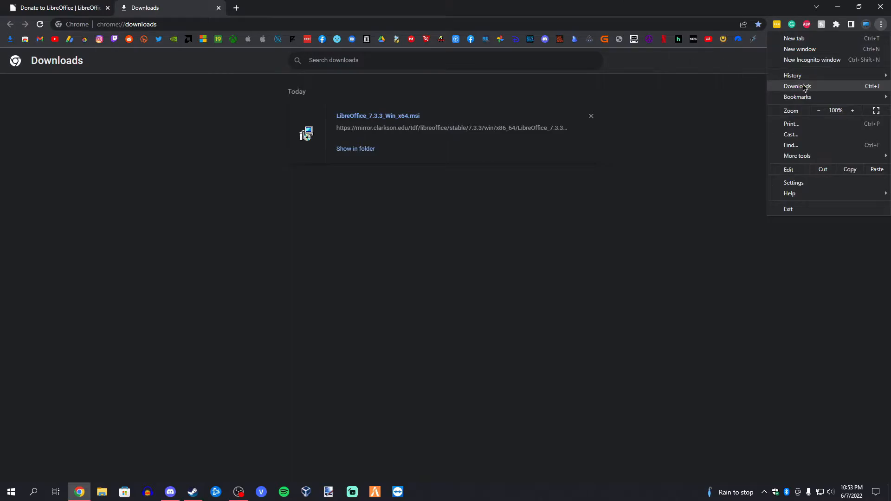
pyautogui.click(505, 271)
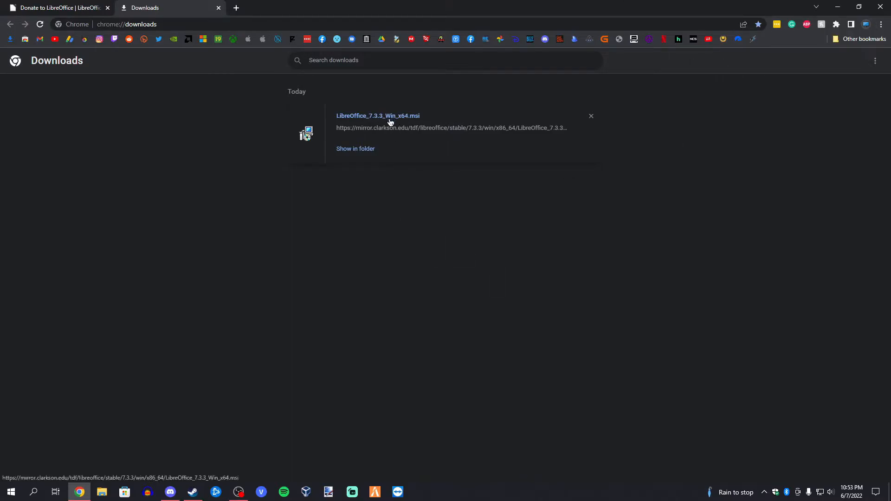
# Step: Switch to File Explorer and launch the LibreOffice_7.3.3_Win_x64 installer from the Downloads folder
pyautogui.click(837, 6)
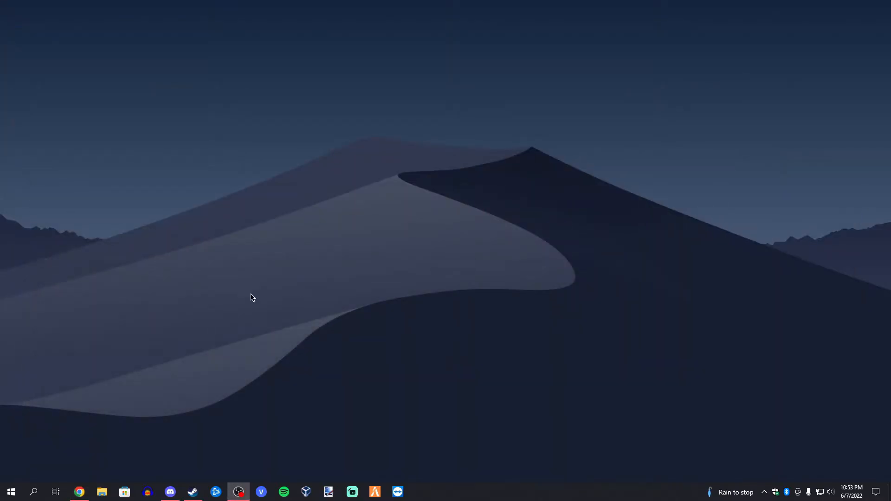
pyautogui.click(102, 492)
pyautogui.moveTo(351, 172); pyautogui.dragTo(337, 101)
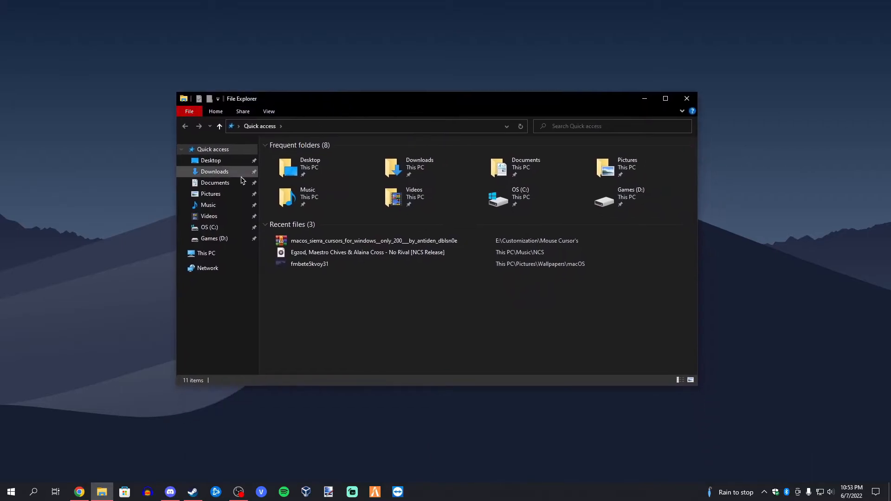
pyautogui.click(214, 172)
pyautogui.click(304, 171)
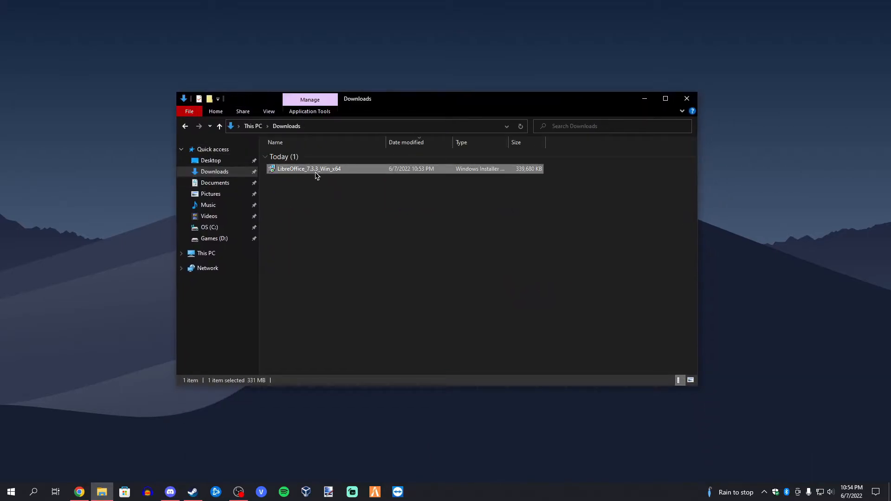
pyautogui.doubleClick(305, 173)
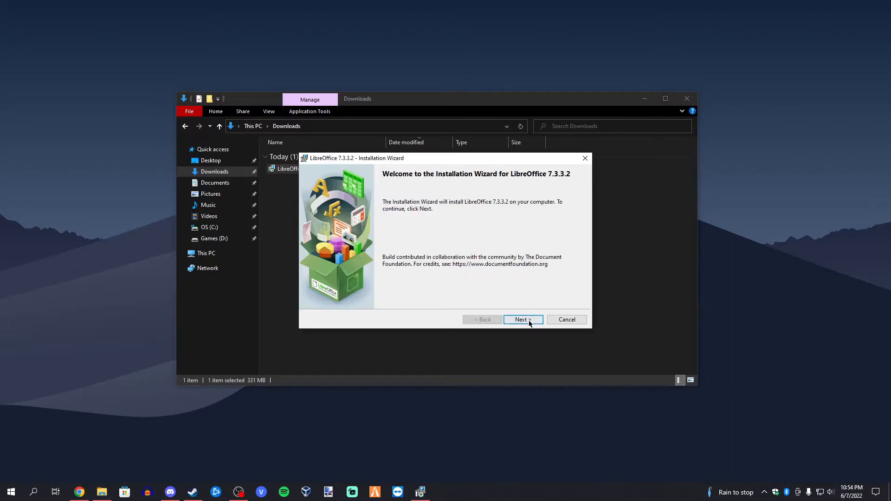
# Step: Start a Typical installation of LibreOffice with a desktop shortcut and no loading at system start-up, and allow the changes to the device
pyautogui.click(522, 319)
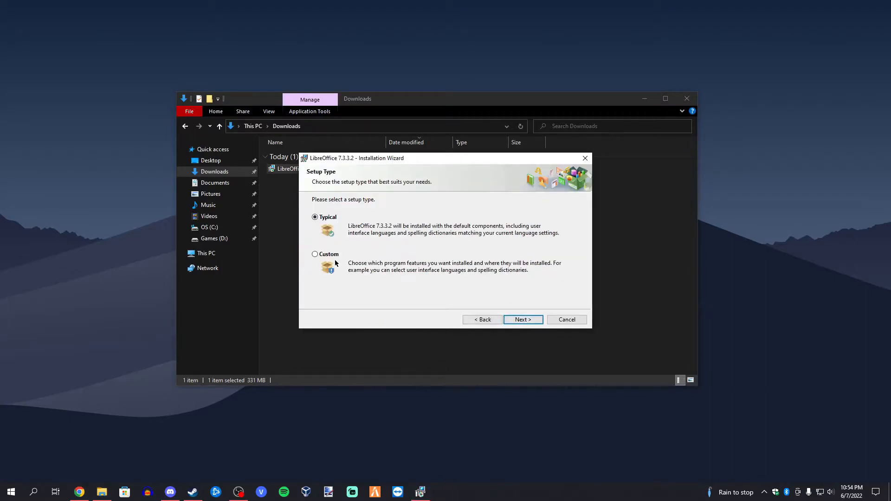
pyautogui.click(521, 320)
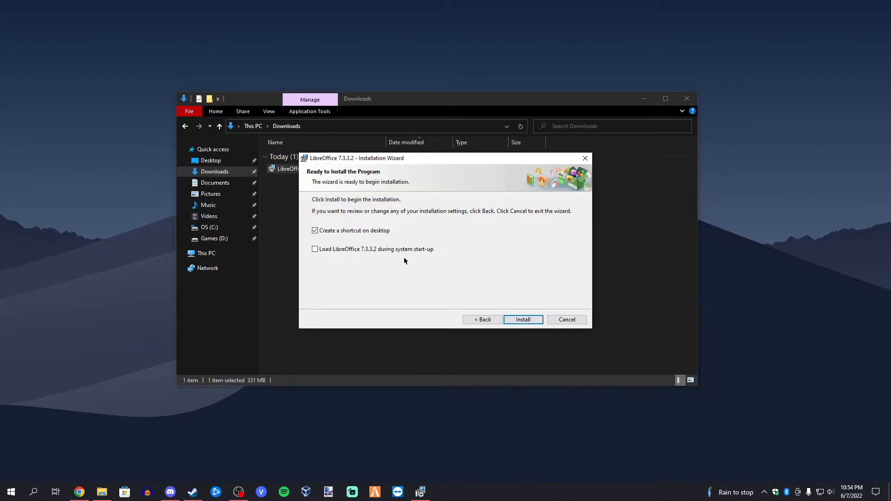
pyautogui.click(530, 319)
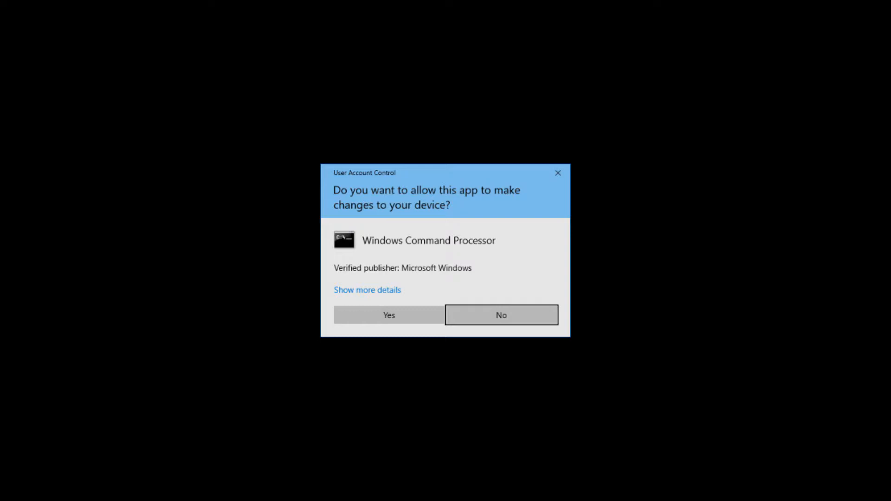
pyautogui.hotkey('alt', 'y')
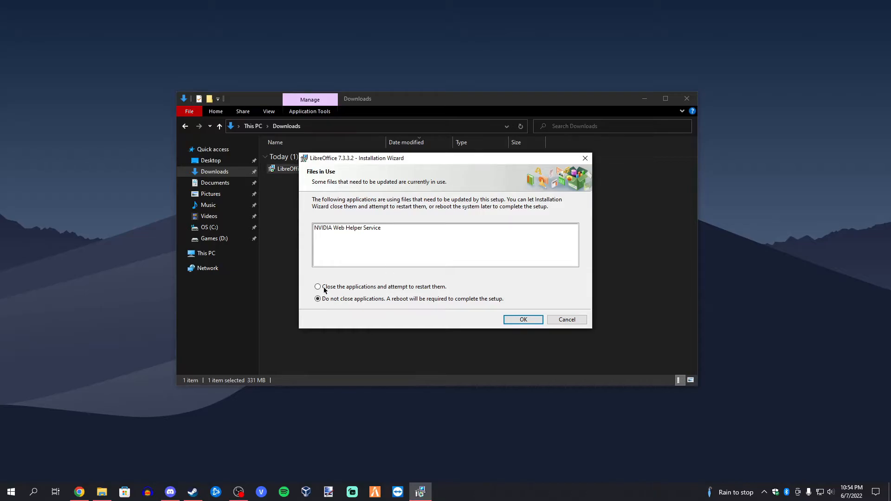
# Step: Let setup close the applications in use, end the NVIDIA Web Helper Service in Task Manager, and continue the installation
pyautogui.click(441, 292)
pyautogui.click(522, 319)
pyautogui.hotkey('ctrl', 'shift', 'Escape')
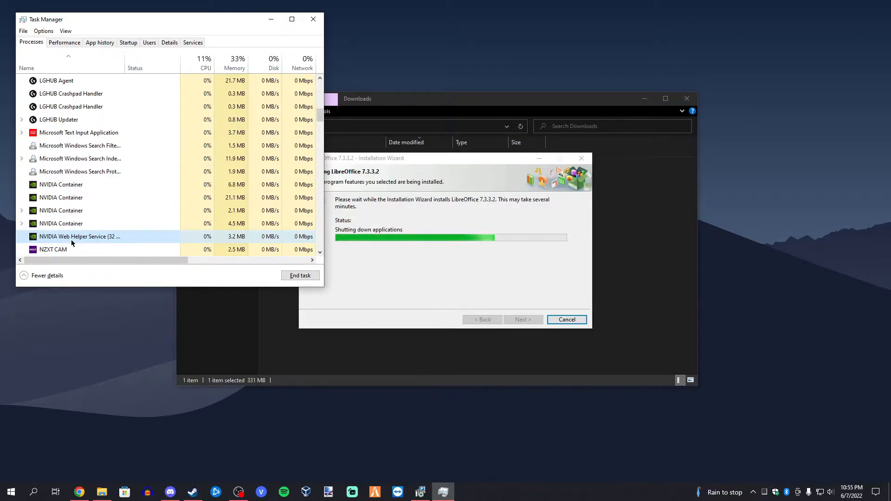
pyautogui.rightClick(115, 237)
pyautogui.click(159, 245)
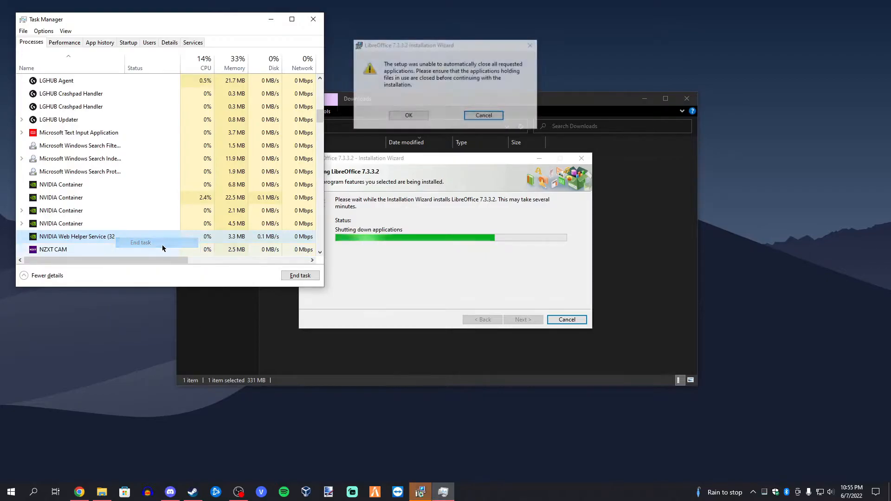
pyautogui.click(408, 115)
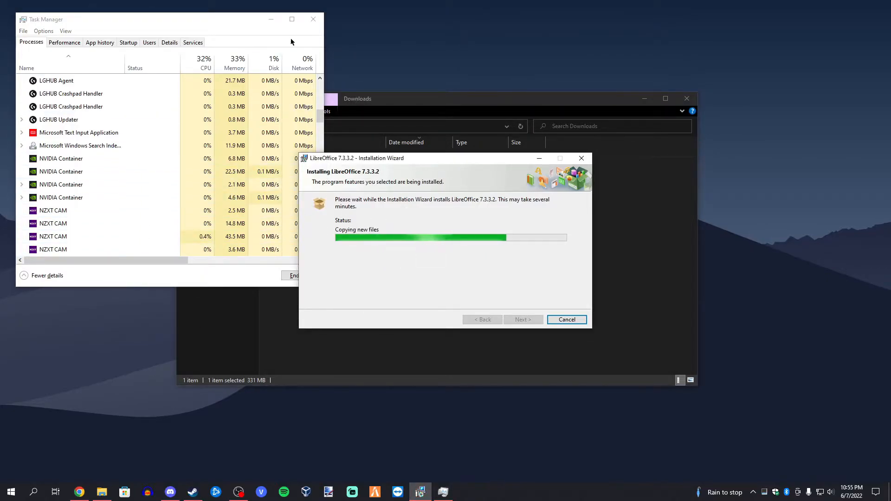
pyautogui.click(313, 19)
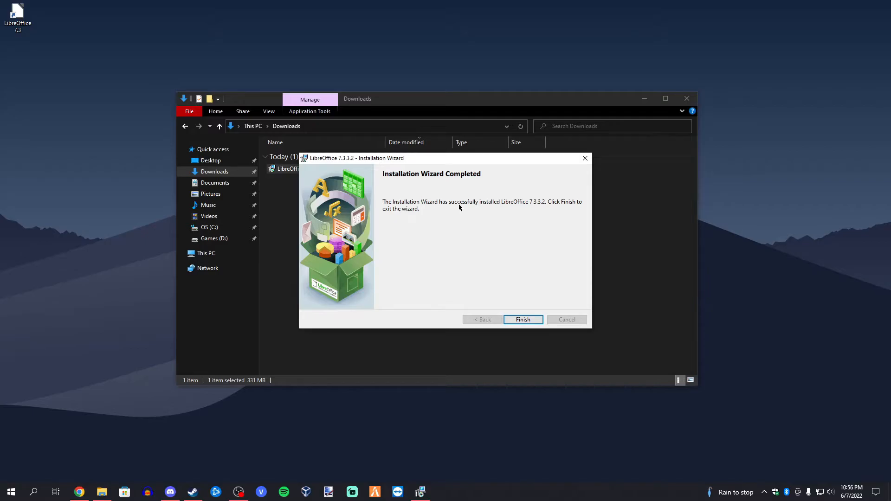
# Step: Close the completed installation wizard and the Downloads folder, and move the LibreOffice 7.3 shortcut toward the middle of the desktop
pyautogui.click(523, 319)
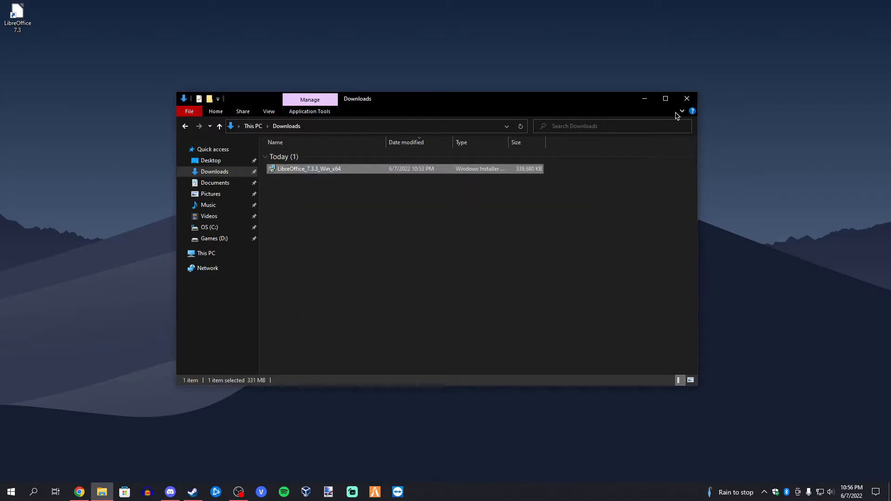
pyautogui.click(687, 98)
pyautogui.moveTo(17, 14); pyautogui.dragTo(299, 205)
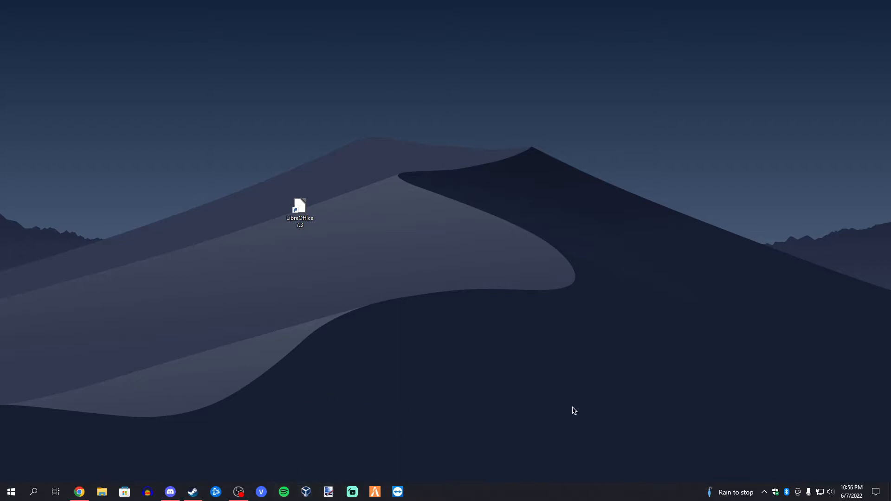
# Step: Expand the LibreOffice 7.3 folder among the installed Windows programs to view its applications
pyautogui.click(10, 496)
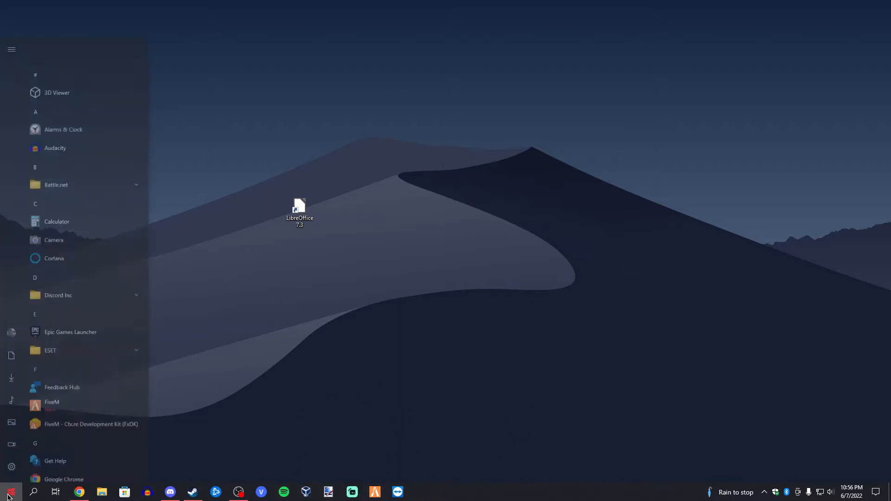
pyautogui.scroll(-3, 89, 319)
pyautogui.click(77, 310)
pyautogui.scroll(-2, 74, 297)
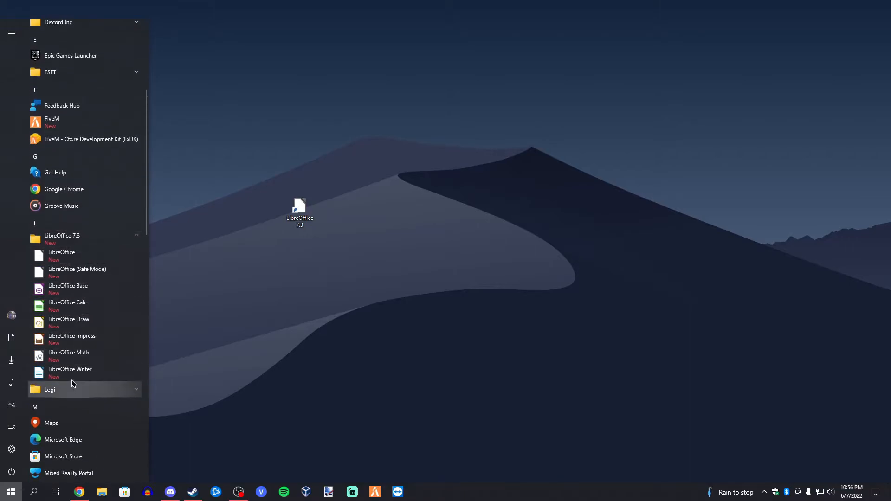
pyautogui.click(314, 206)
# Step: Launch LibreOffice 7.3 from its desktop shortcut and show the Recent Documents options in the start window
pyautogui.moveTo(313, 207); pyautogui.dragTo(419, 284)
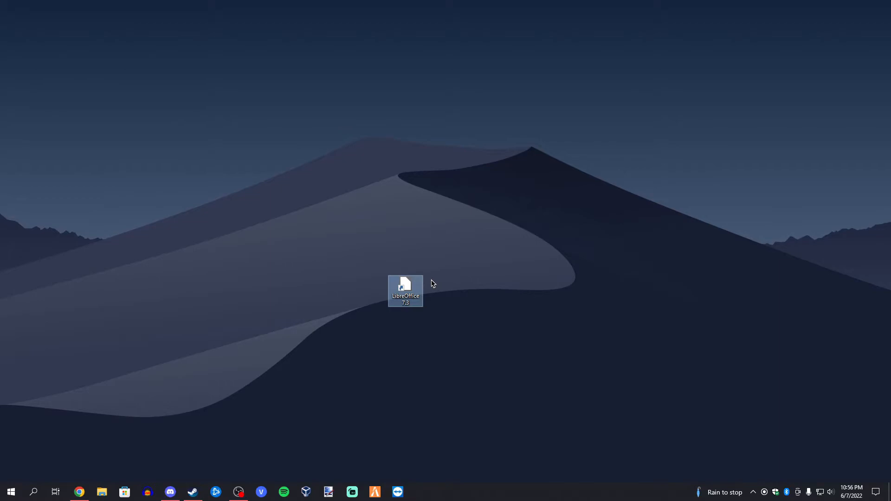
pyautogui.doubleClick(401, 286)
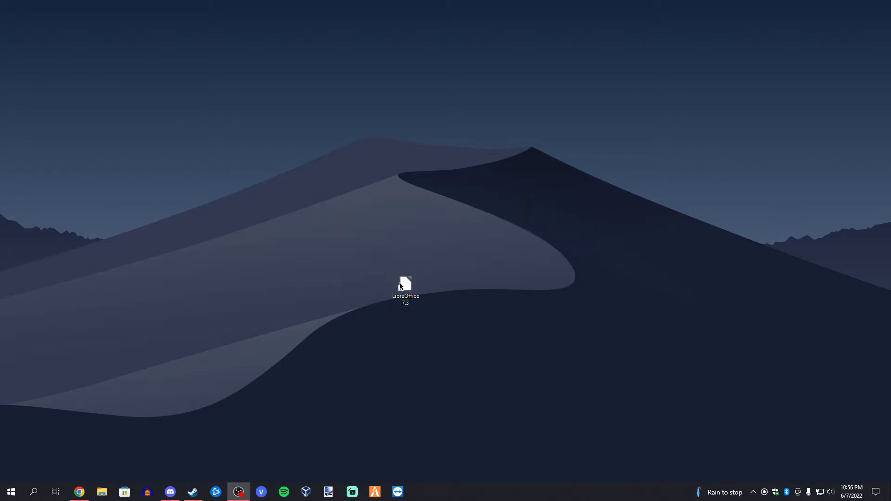
pyautogui.moveTo(273, 64); pyautogui.dragTo(304, 84)
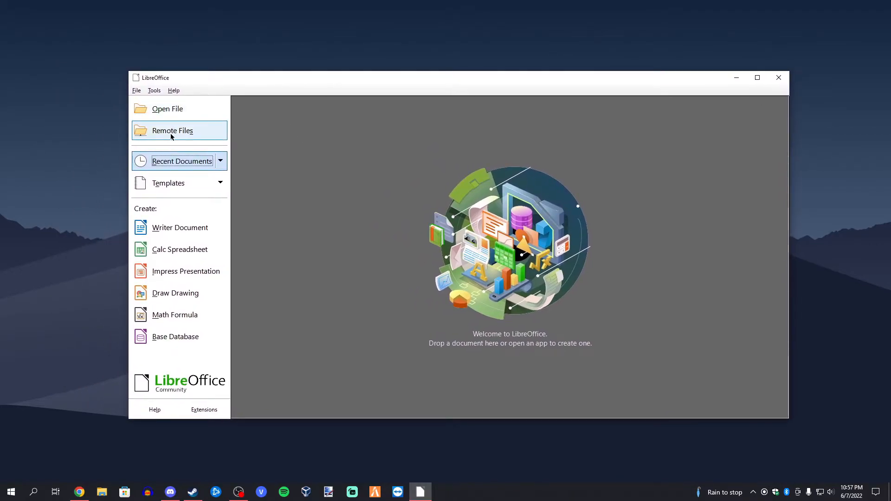
pyautogui.click(221, 161)
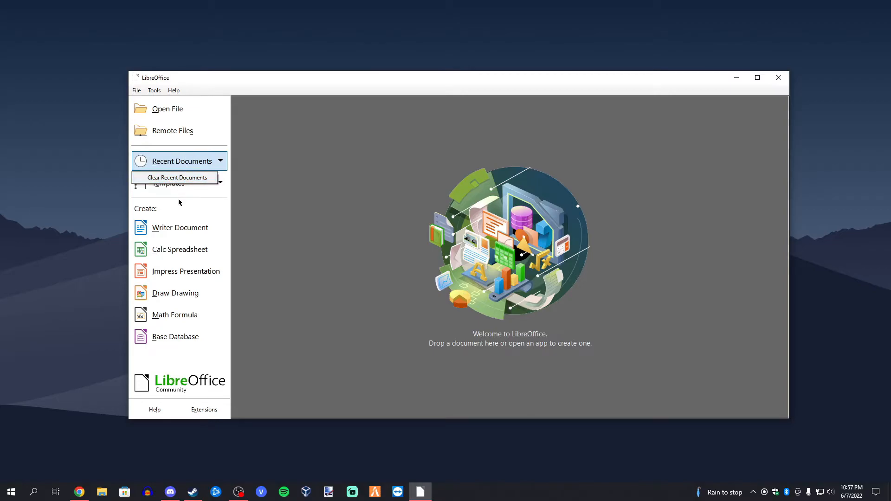
# Step: Close the Recent Documents options and look over the template categories offered in the start window
pyautogui.press('Escape')
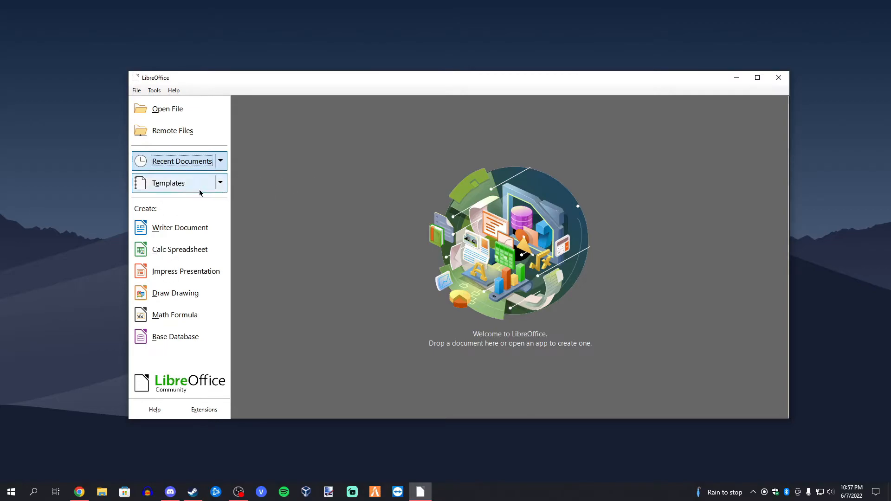
pyautogui.click(223, 186)
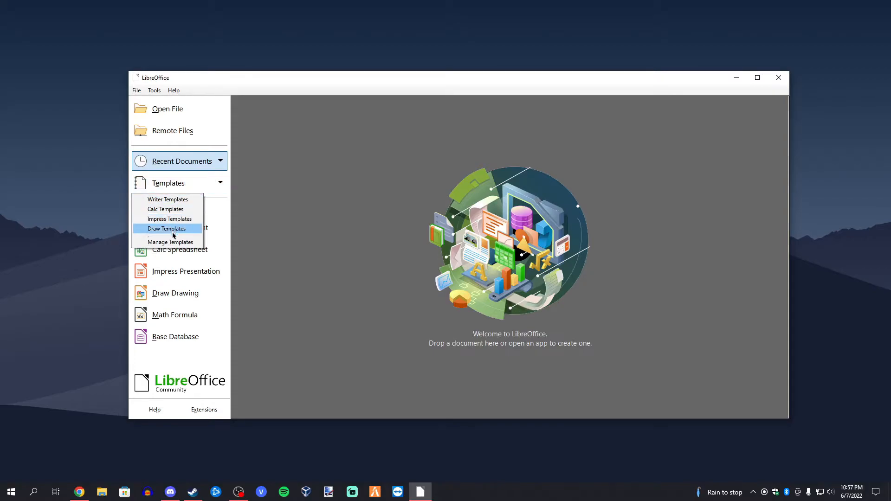
pyautogui.click(308, 243)
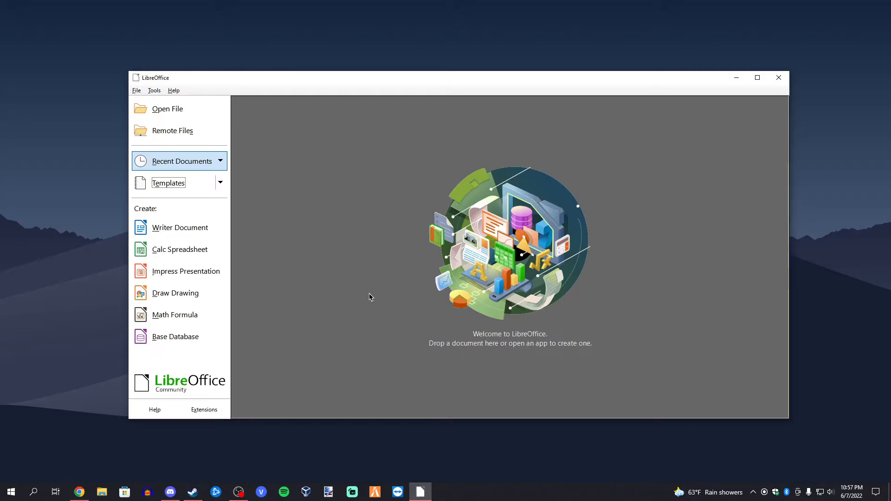
# Step: View the About LibreOffice version information and close it
pyautogui.click(171, 91)
pyautogui.click(220, 226)
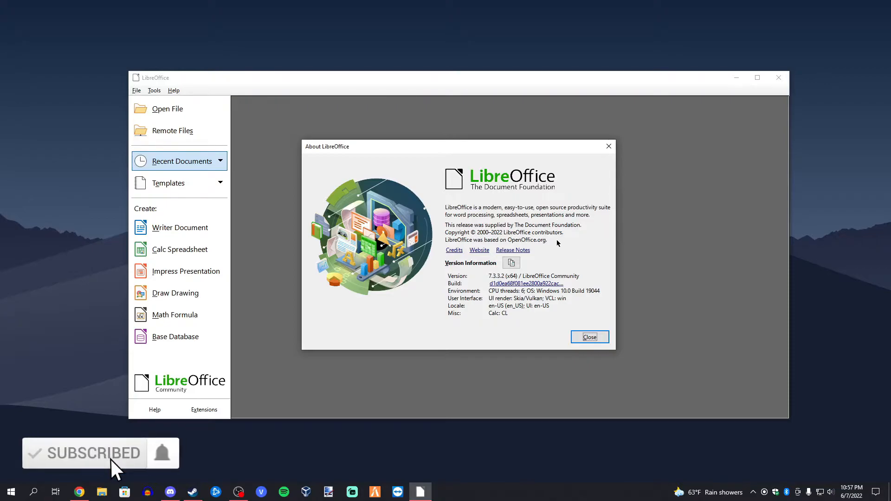
pyautogui.click(609, 147)
# Step: Review the document types that can be created as a new file, without creating one
pyautogui.click(135, 91)
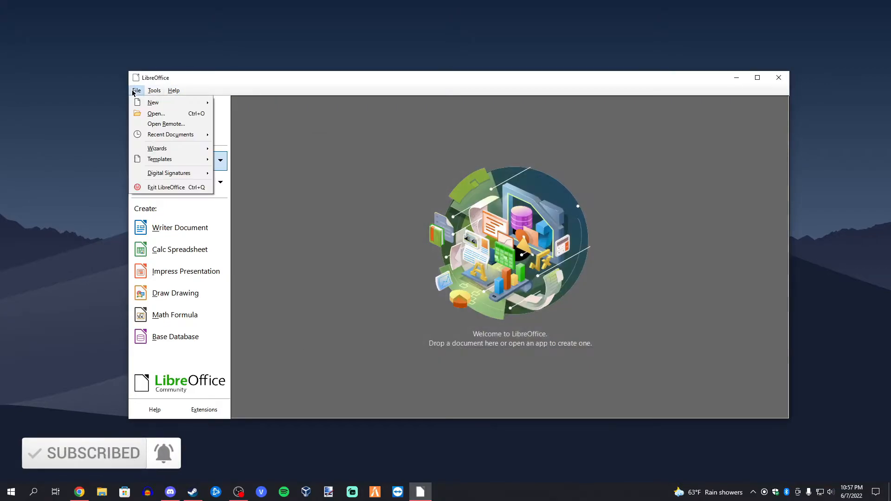
pyautogui.moveTo(162, 105)
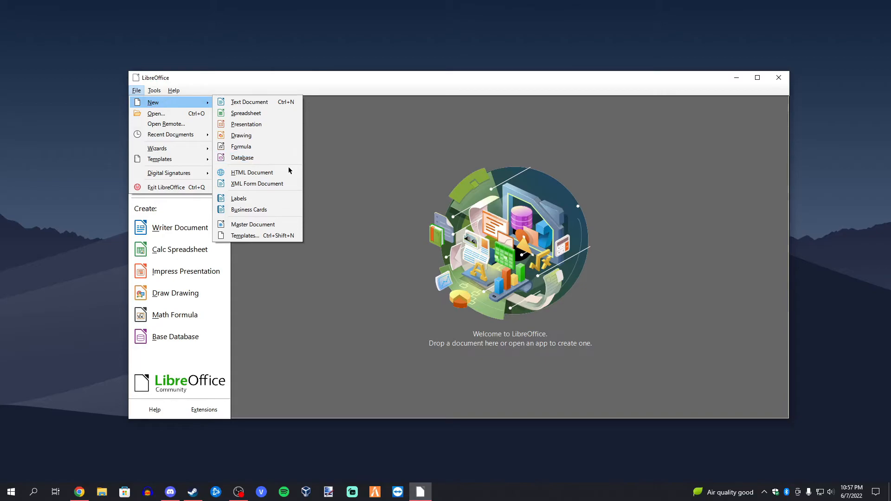
pyautogui.click(314, 255)
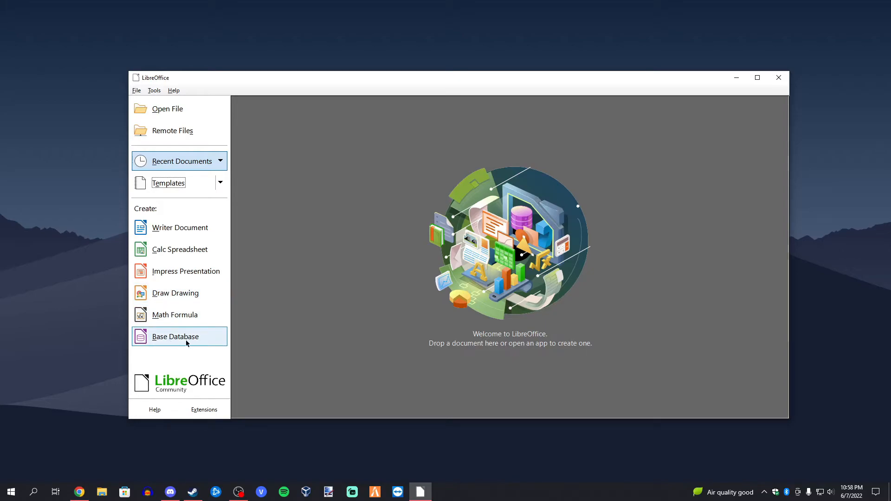
# Step: Create a new Writer document, page through several tips of the day, and dismiss the tip window
pyautogui.click(180, 230)
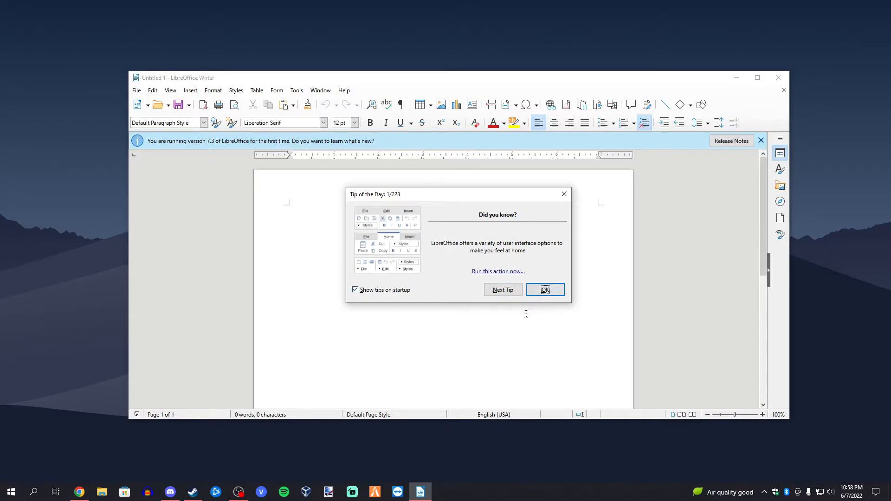
pyautogui.click(504, 292)
pyautogui.click(508, 293)
pyautogui.click(508, 292)
pyautogui.click(508, 293)
pyautogui.click(545, 290)
# Step: Maximize the Writer window and dismiss the release notes bar above the blank document
pyautogui.moveTo(458, 86); pyautogui.dragTo(429, 2)
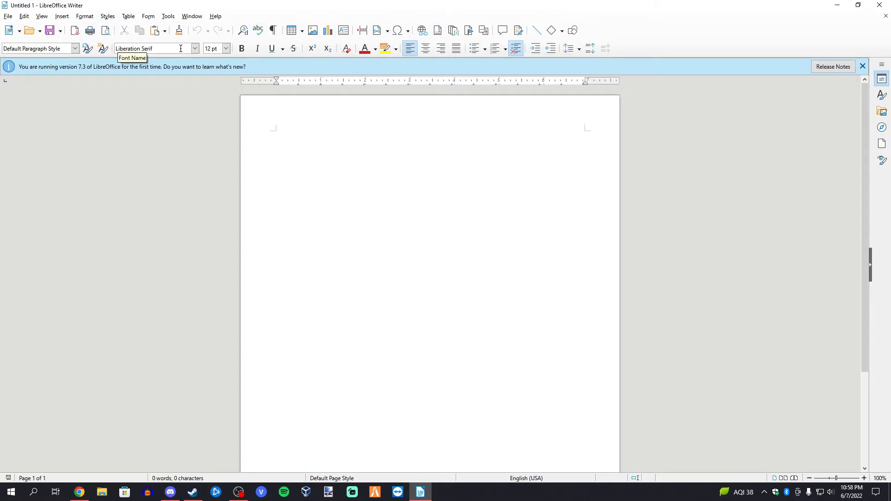
pyautogui.click(862, 66)
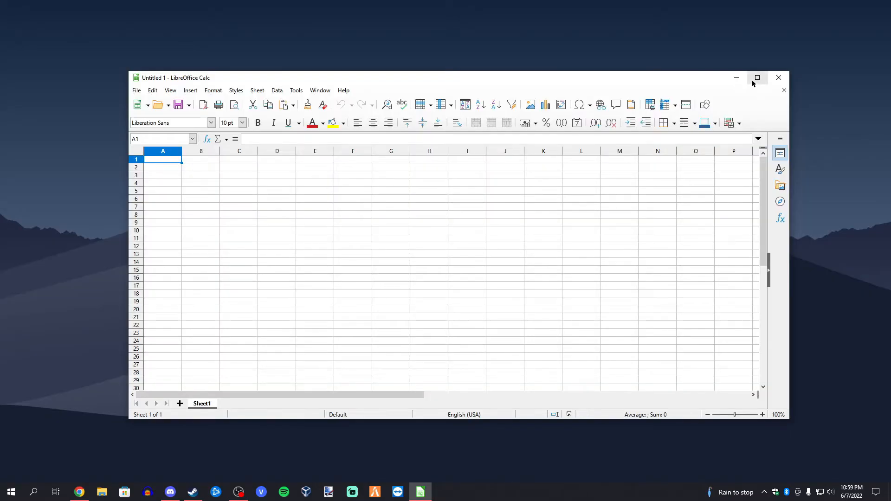
# Step: Maximize the Calc window, and try selecting the range B11:Q35 and single cells ending with F19
pyautogui.click(757, 79)
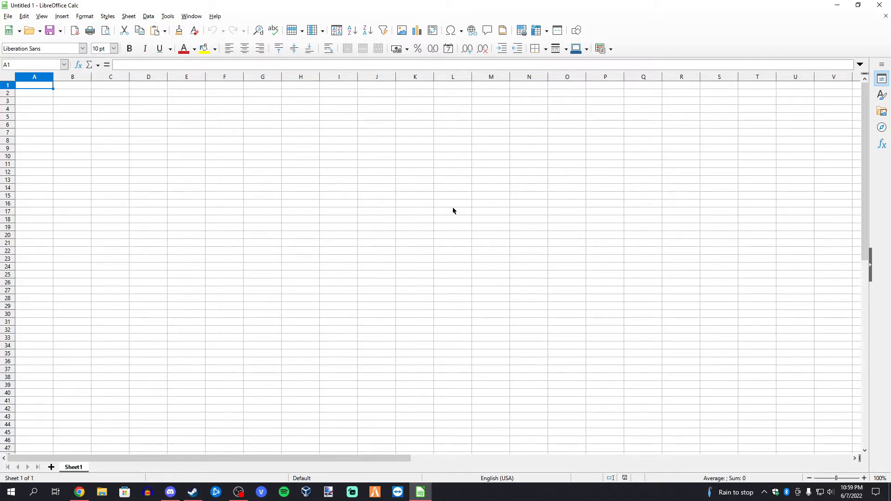
pyautogui.moveTo(644, 164); pyautogui.dragTo(74, 354)
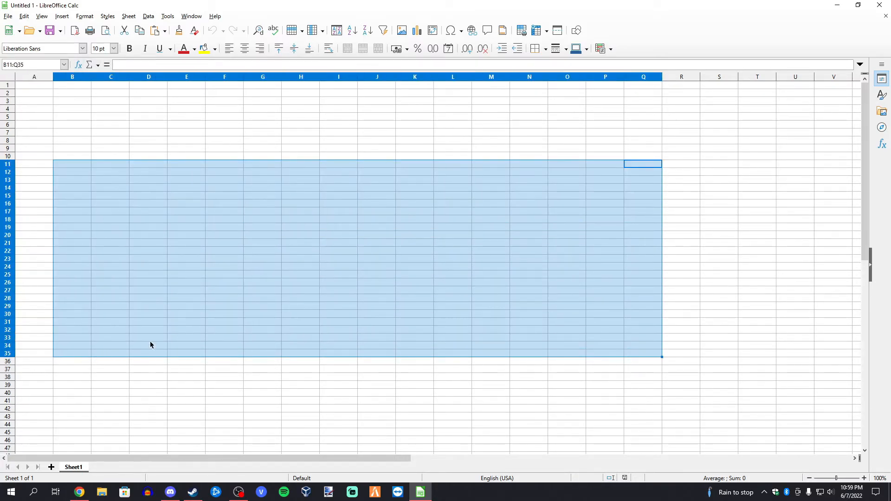
pyautogui.click(271, 274)
pyautogui.click(301, 266)
pyautogui.click(225, 227)
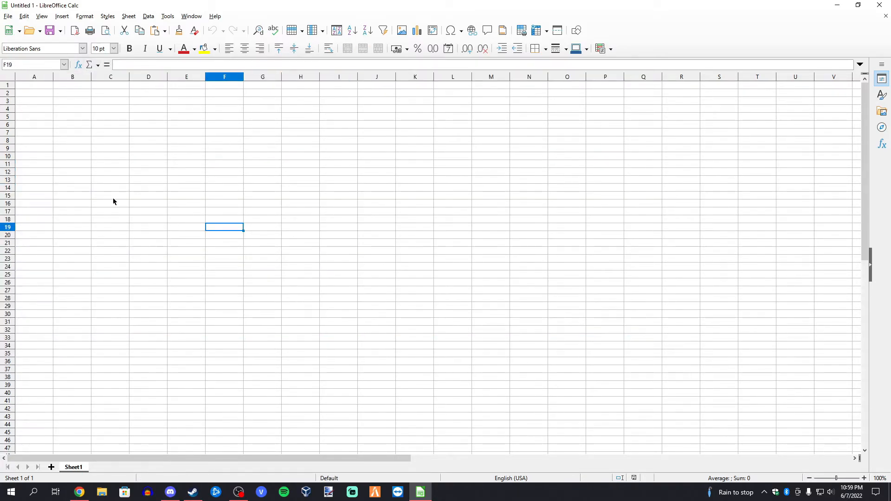
# Step: Select various cells one after another down column A, from A1 to A18
pyautogui.click(39, 87)
pyautogui.click(35, 101)
pyautogui.click(34, 116)
pyautogui.click(33, 133)
pyautogui.moveTo(32, 156); pyautogui.dragTo(31, 164)
pyautogui.click(33, 180)
pyautogui.click(37, 219)
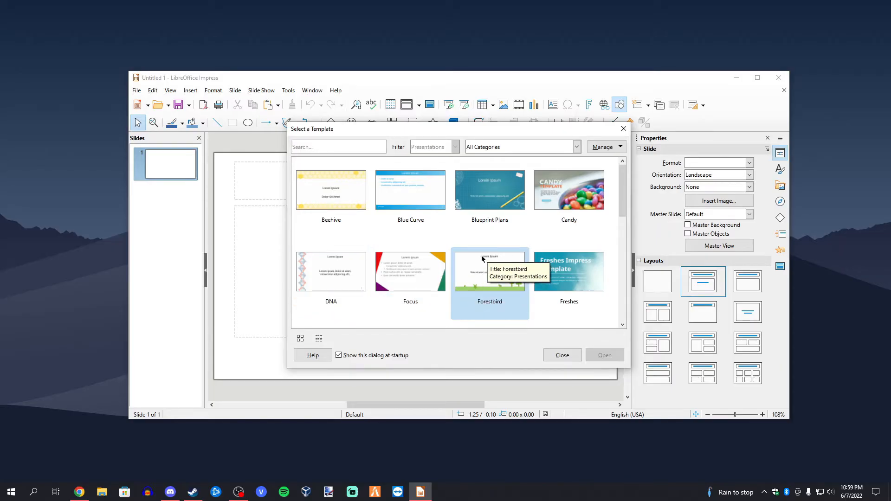
# Step: Browse the Impress presentation templates and close the template selection without choosing one
pyautogui.moveTo(415, 127)
pyautogui.mouseDown()
pyautogui.moveTo(350, 83)
pyautogui.moveTo(425, 115)
pyautogui.moveTo(401, 119)
pyautogui.mouseUp()
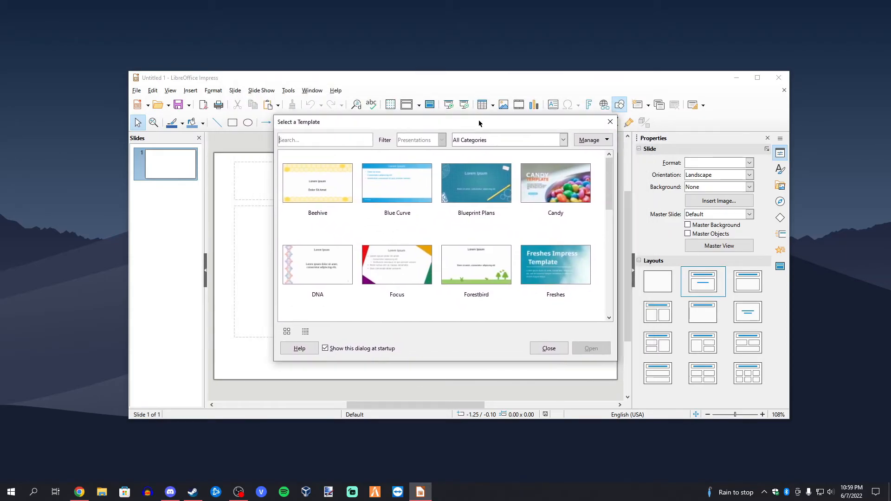
pyautogui.moveTo(478, 123); pyautogui.dragTo(489, 127)
pyautogui.scroll(-6, 514, 247)
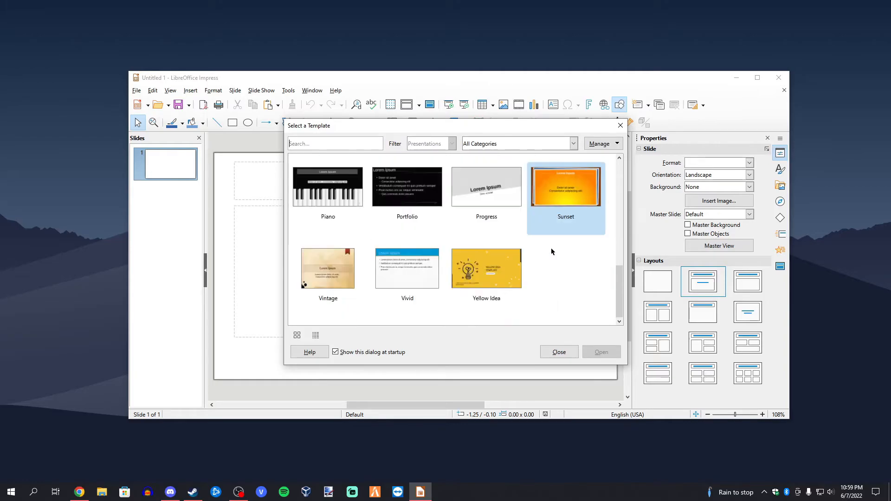
pyautogui.scroll(6, 562, 265)
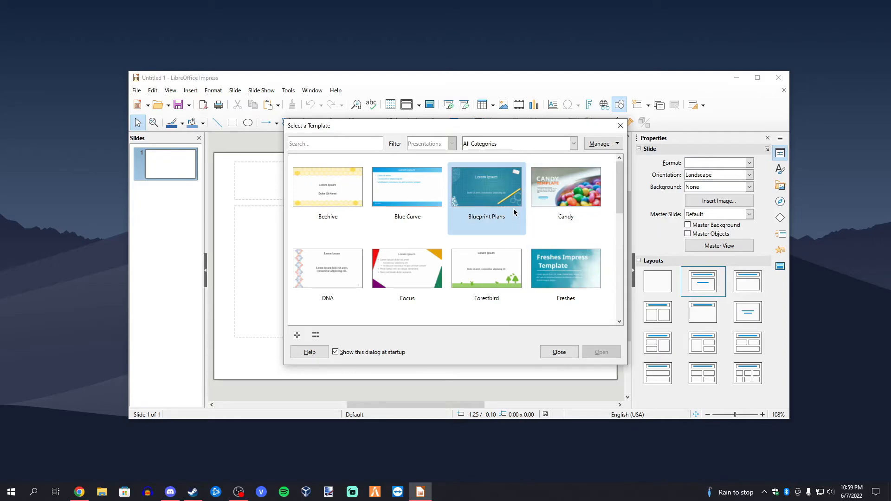
pyautogui.scroll(-4, 512, 209)
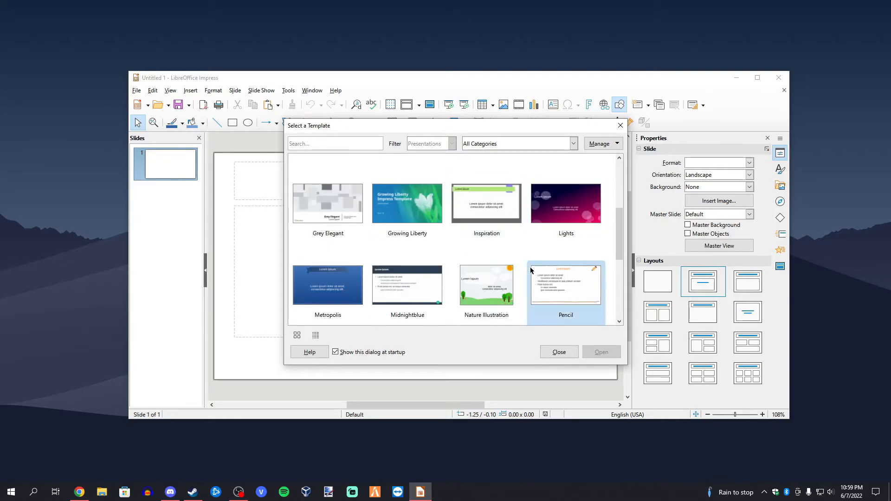
pyautogui.click(572, 352)
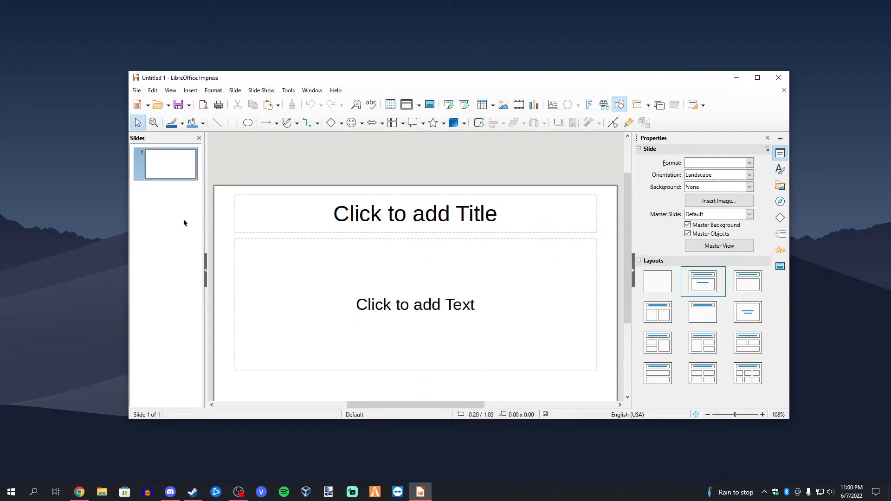
# Step: Add two new slides after the first slide of the presentation
pyautogui.rightClick(184, 224)
pyautogui.click(195, 241)
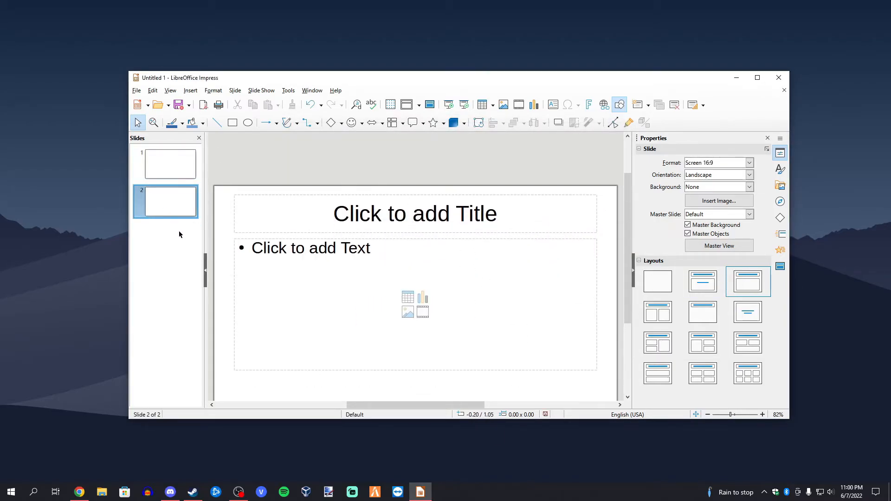
pyautogui.rightClick(158, 228)
pyautogui.click(187, 270)
# Step: Enter "First slide" as the title of the first slide
pyautogui.click(414, 220)
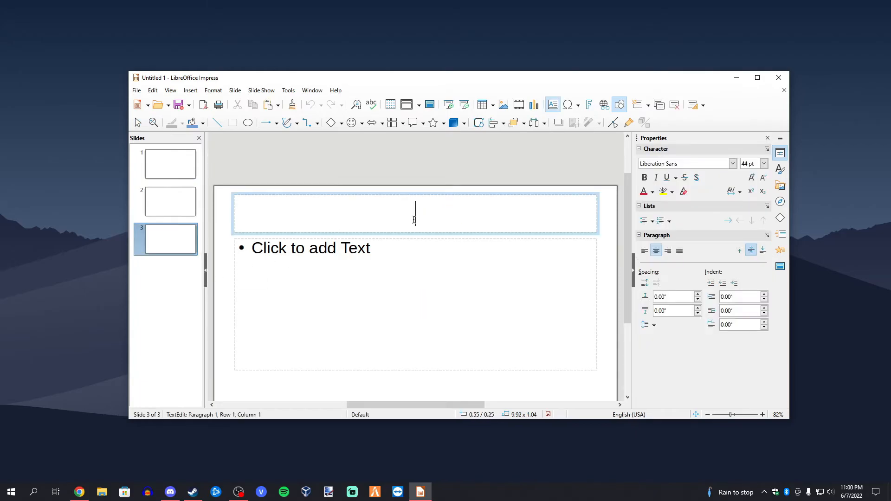
pyautogui.click(182, 164)
pyautogui.click(409, 213)
pyautogui.write('First slide')
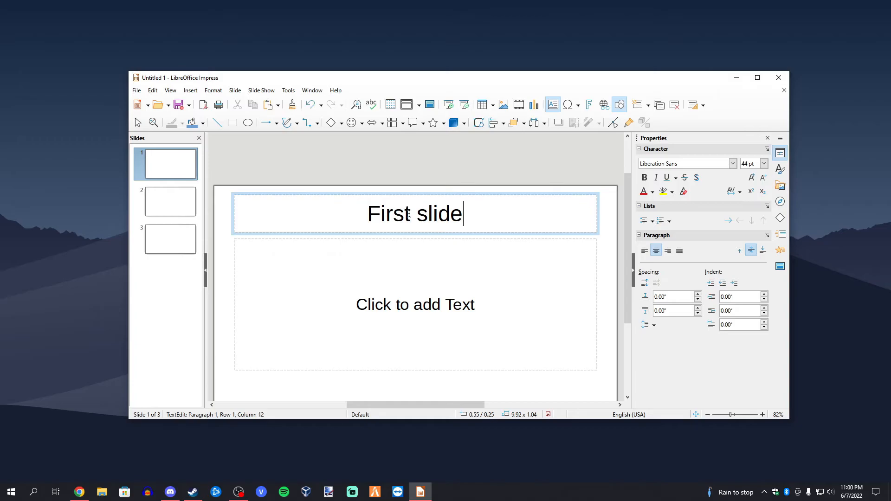
pyautogui.press('Return')
pyautogui.press('BackSpace')
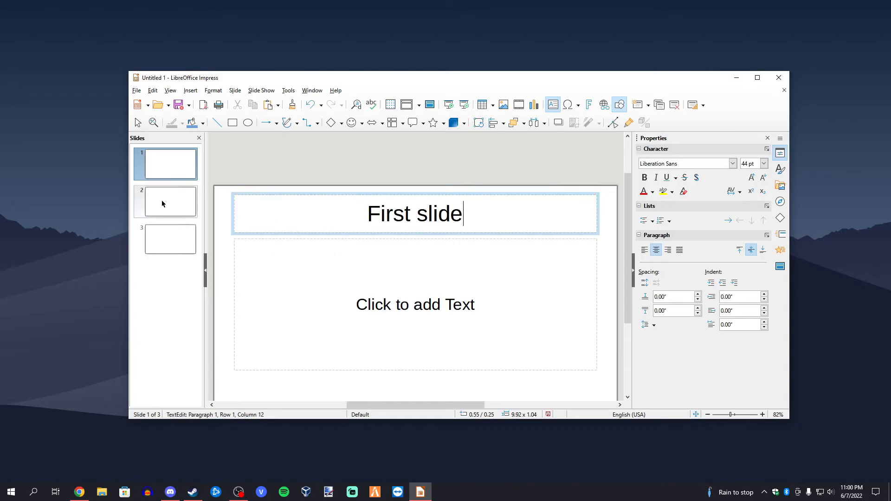
# Step: Look through the second and third slides, return to the first, and close the presentation
pyautogui.click(170, 201)
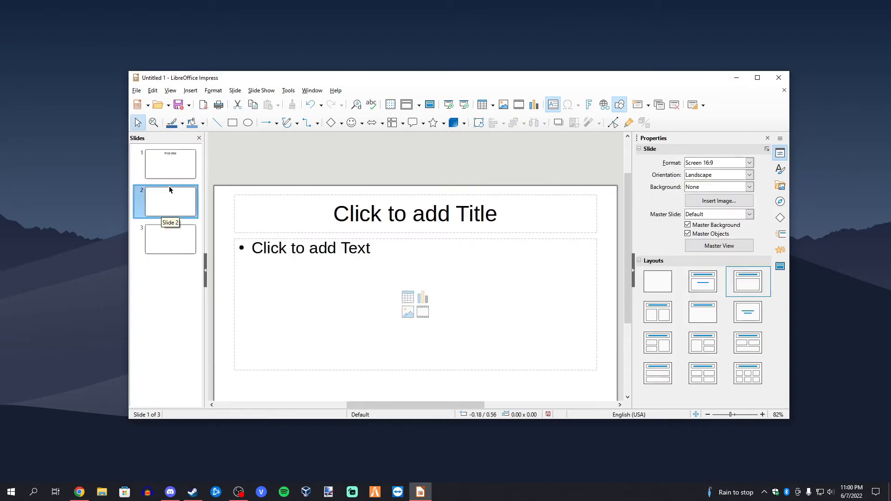
pyautogui.click(170, 244)
pyautogui.click(186, 169)
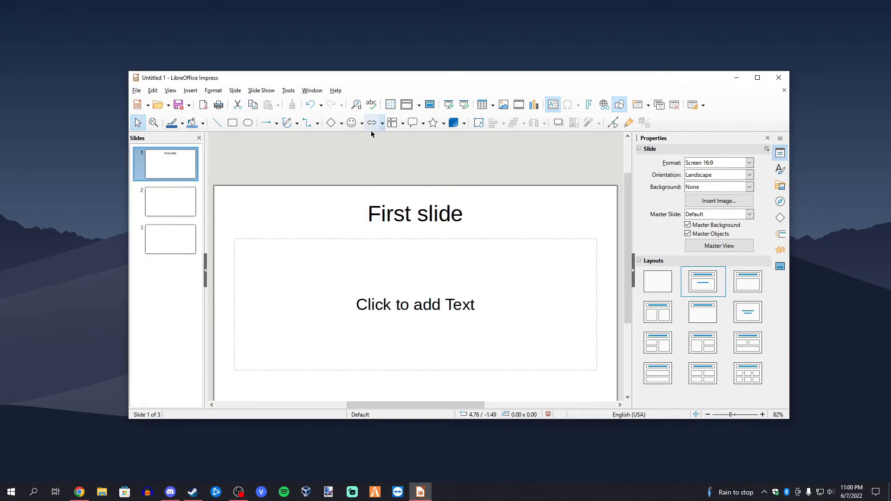
pyautogui.hotkey('ctrl', 'w')
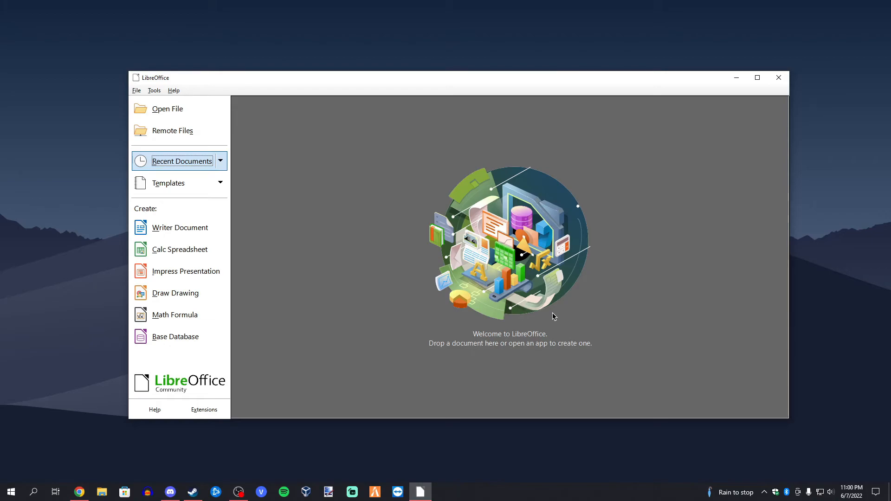
# Step: Create a new text document on the desktop, keeping the default name New Text Document
pyautogui.rightClick(94, 286)
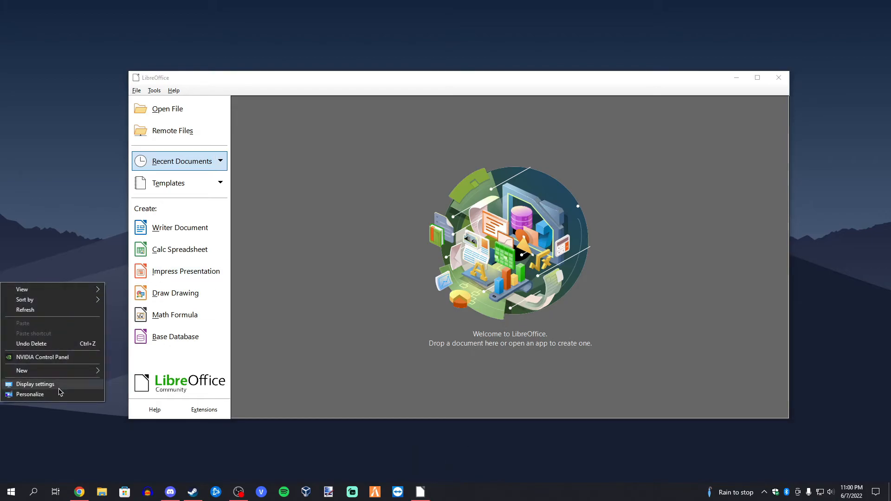
pyautogui.moveTo(55, 370)
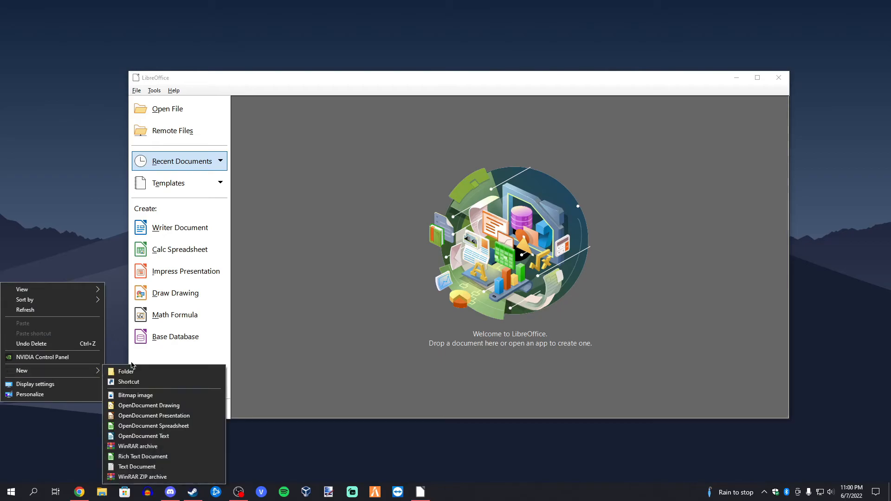
pyautogui.click(138, 467)
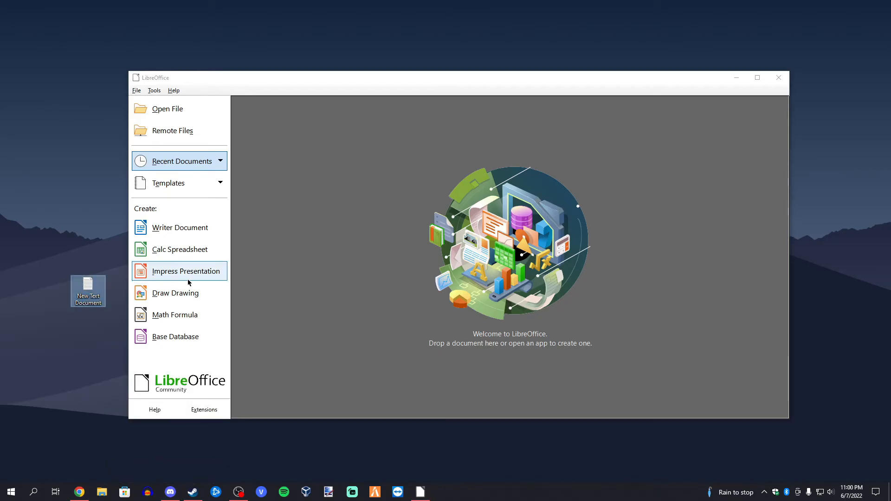
pyautogui.press('Return')
# Step: Enter "gdjghal;schjg;kldjsklg" in New Text Document in Notepad, and save it while closing
pyautogui.click(474, 348)
pyautogui.write('gdjghal;schjg;kldjsklg')
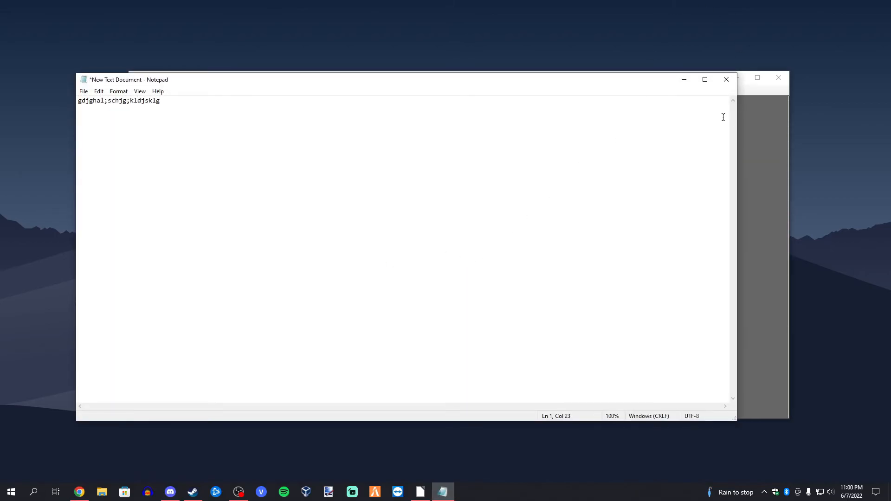
pyautogui.click(726, 79)
pyautogui.click(420, 255)
# Step: Open New Text Document from the desktop in LibreOffice Writer, and close it to return to the start window
pyautogui.moveTo(88, 288); pyautogui.dragTo(513, 253)
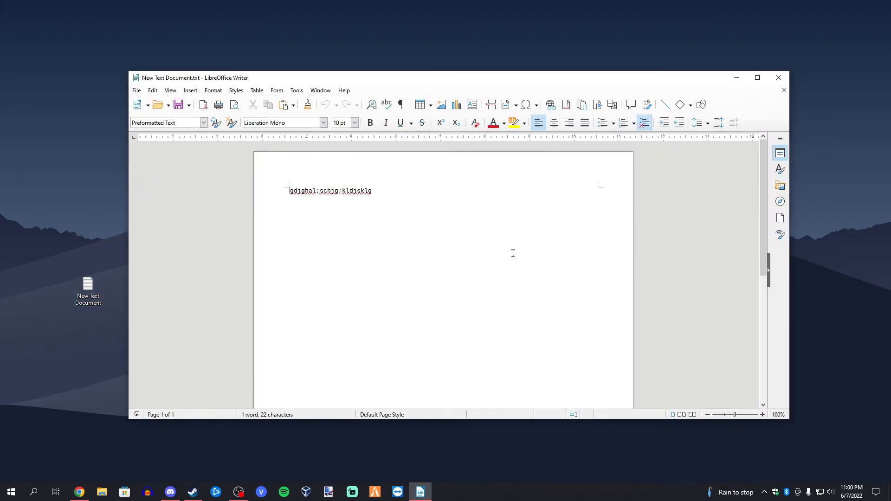
pyautogui.click(383, 193)
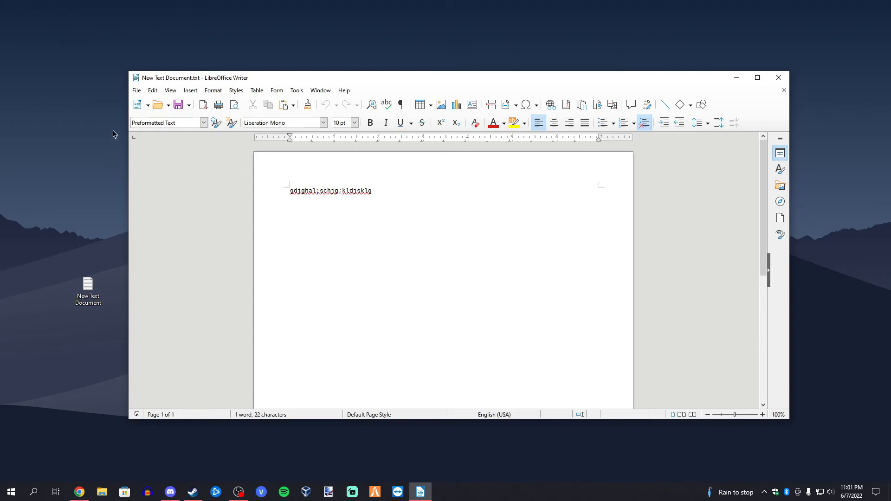
pyautogui.click(138, 92)
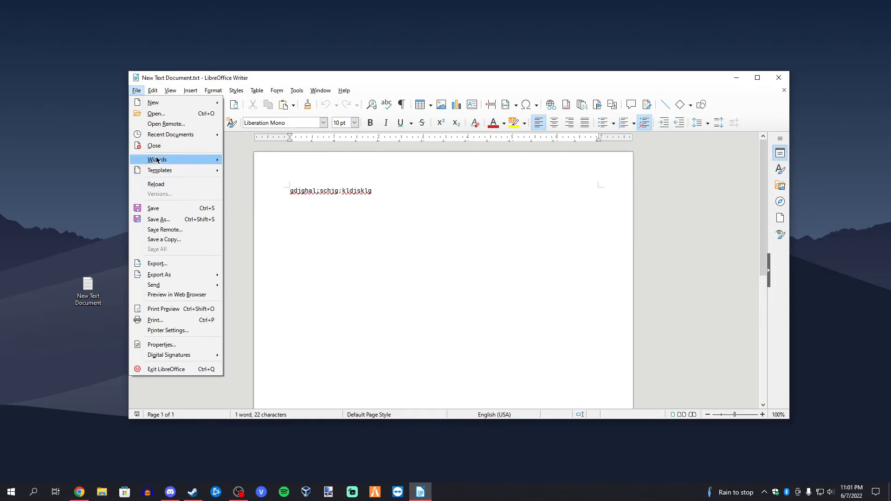
pyautogui.click(180, 146)
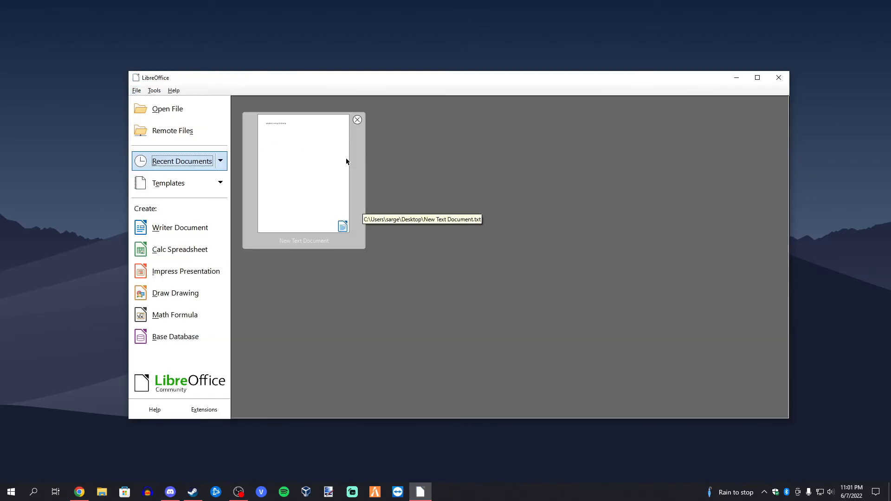
# Step: Try to reopen New Text Document from the recent documents, and remove its entry from the list
pyautogui.click(223, 161)
pyautogui.click(310, 167)
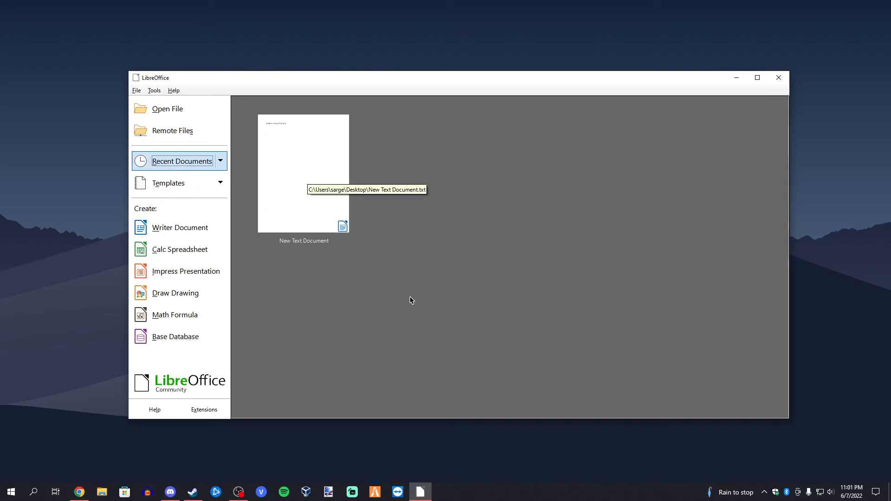
pyautogui.click(305, 195)
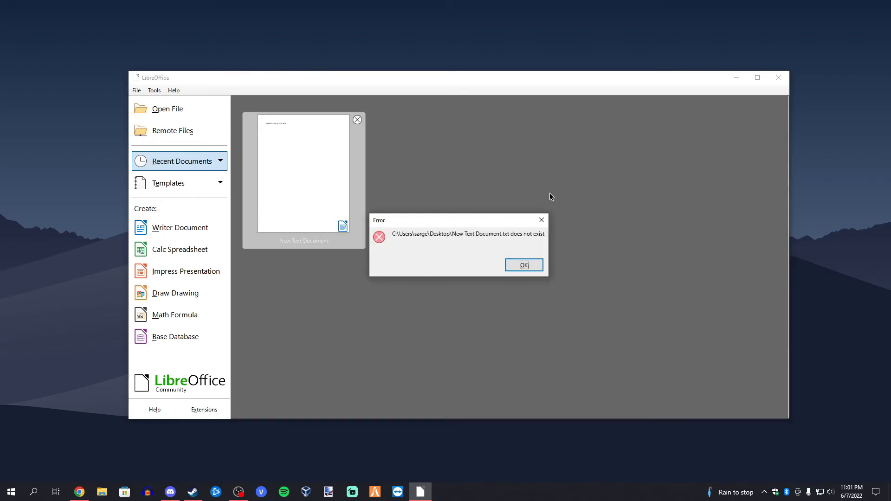
pyautogui.click(525, 266)
pyautogui.click(356, 121)
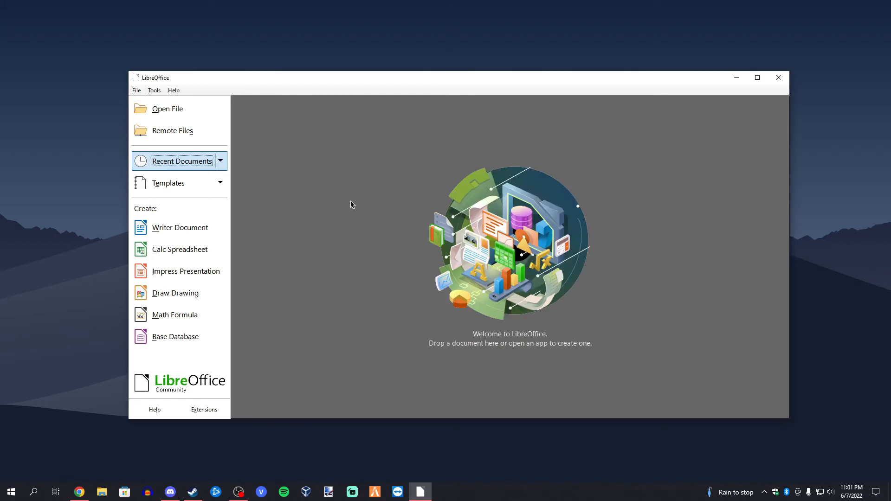